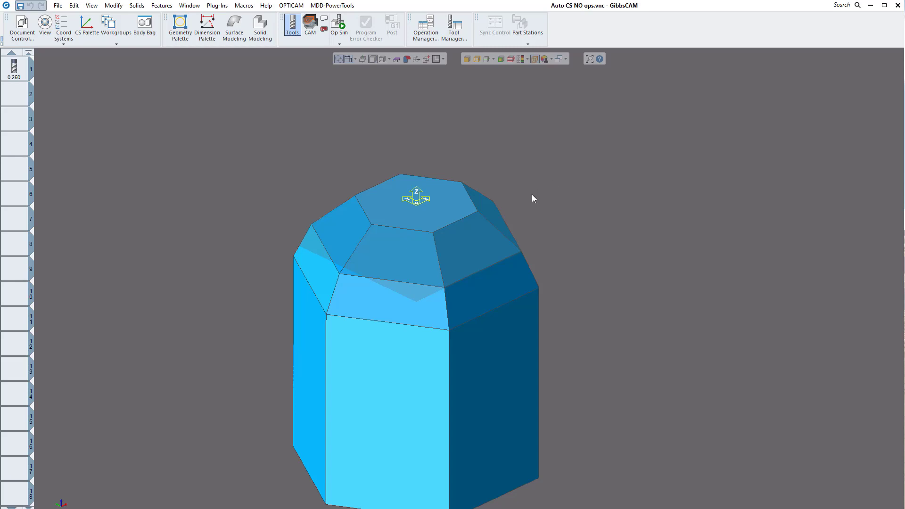
- Create a trial User CS aligned to the upper right sloped face of the part
scroll(533, 198, up, 3)
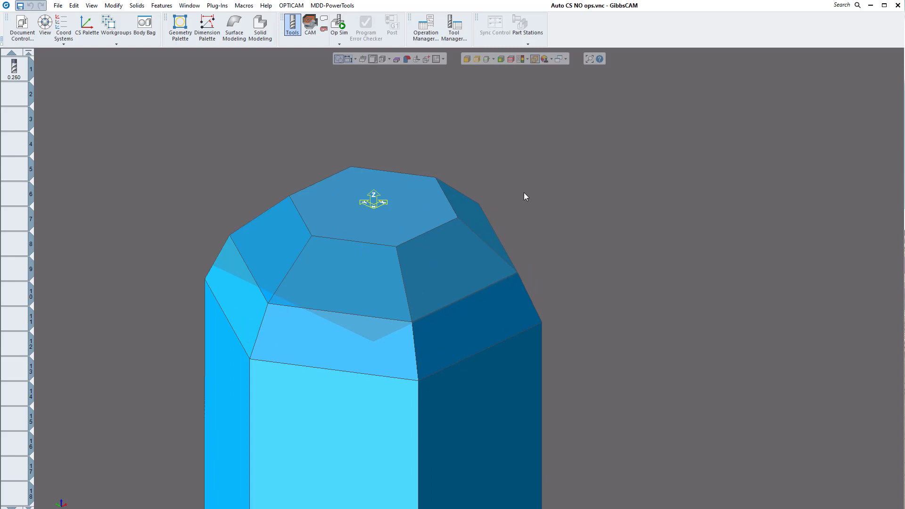
click(64, 26)
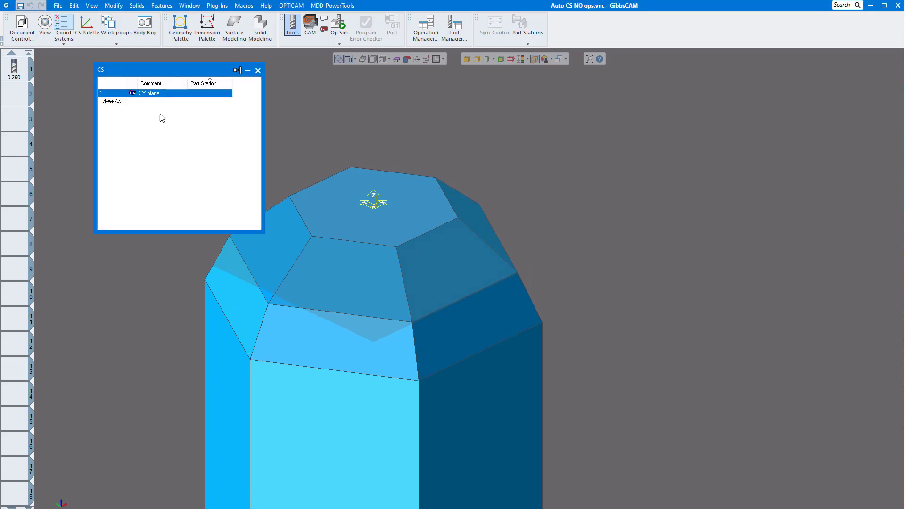
click(133, 102)
click(438, 271)
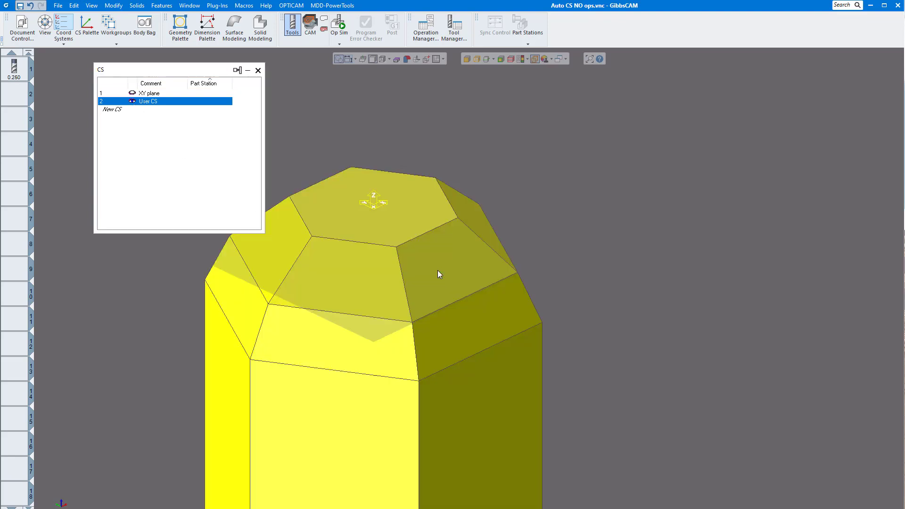
click(435, 260)
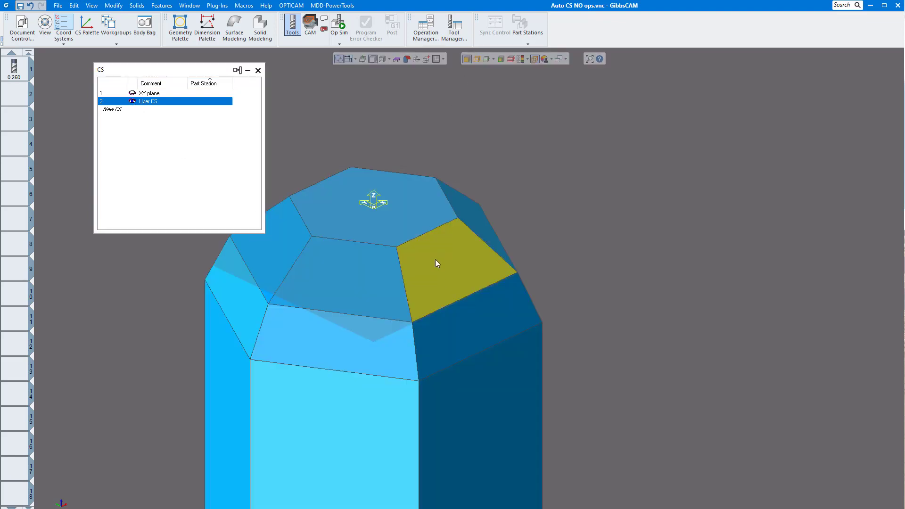
click(87, 25)
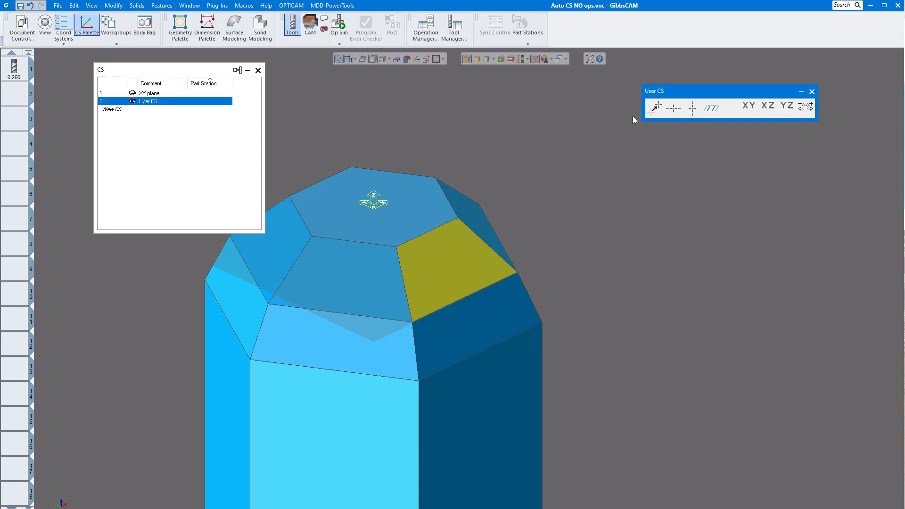
click(709, 107)
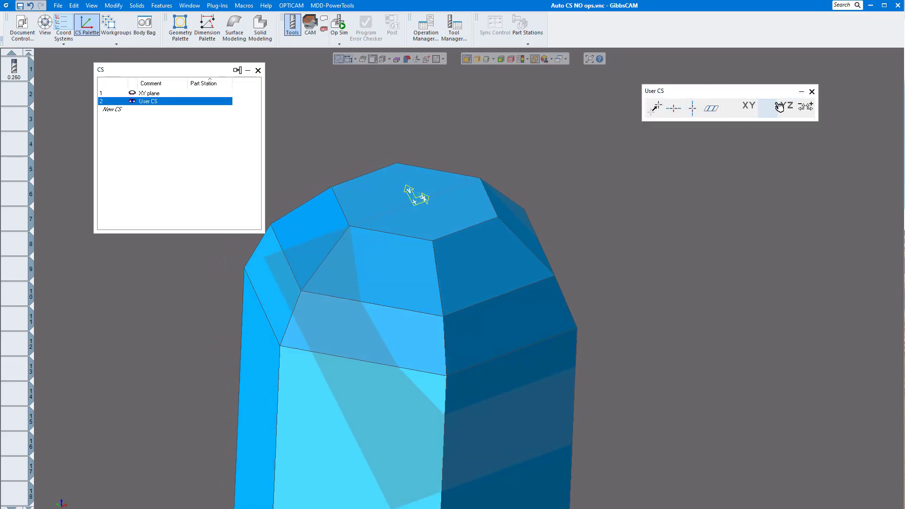
click(812, 91)
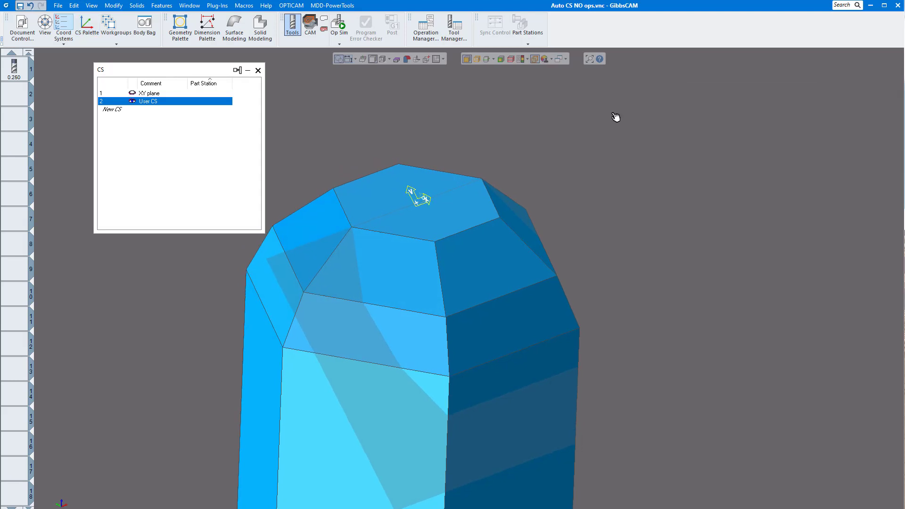
- Make XY plane active and delete the trial User CS
click(149, 94)
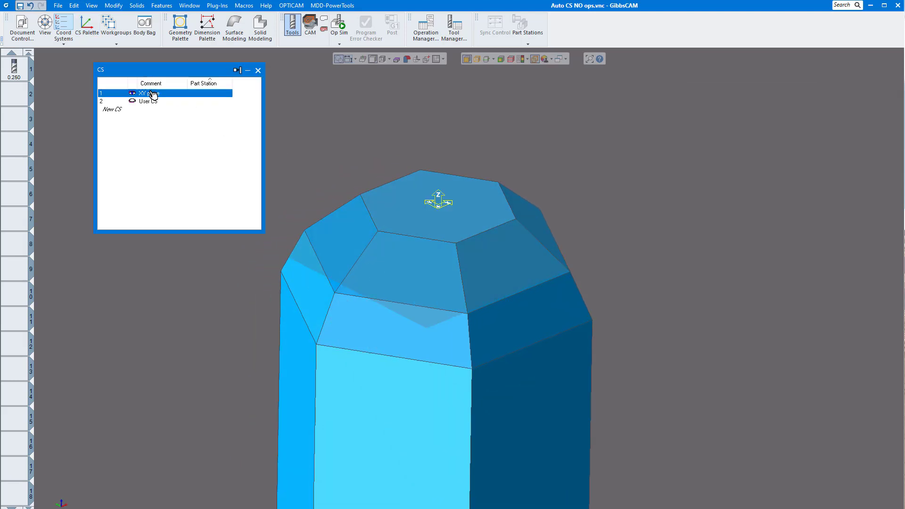
click(152, 102)
key(Delete)
- Add Auto CS Create to the toolbar through Customize Toolbars & Menus, searching 'auto c'
right_click(598, 29)
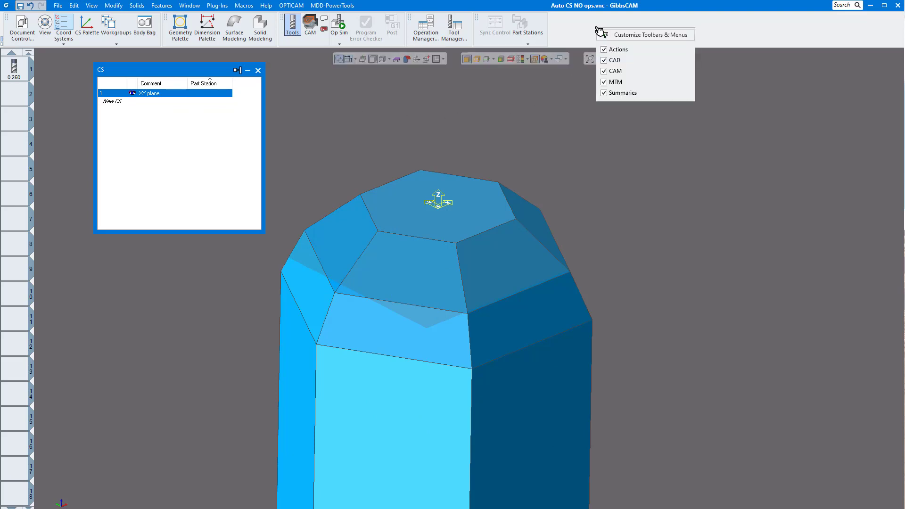
click(626, 38)
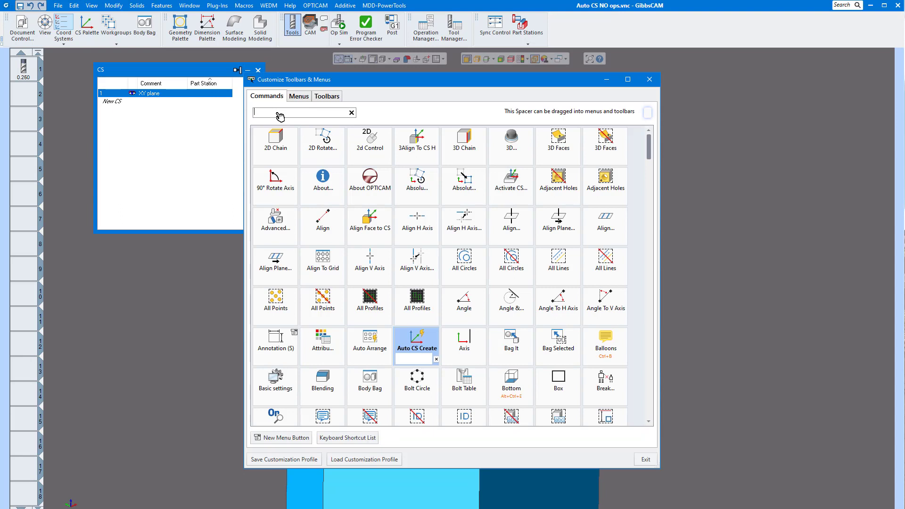
text(auto cs)
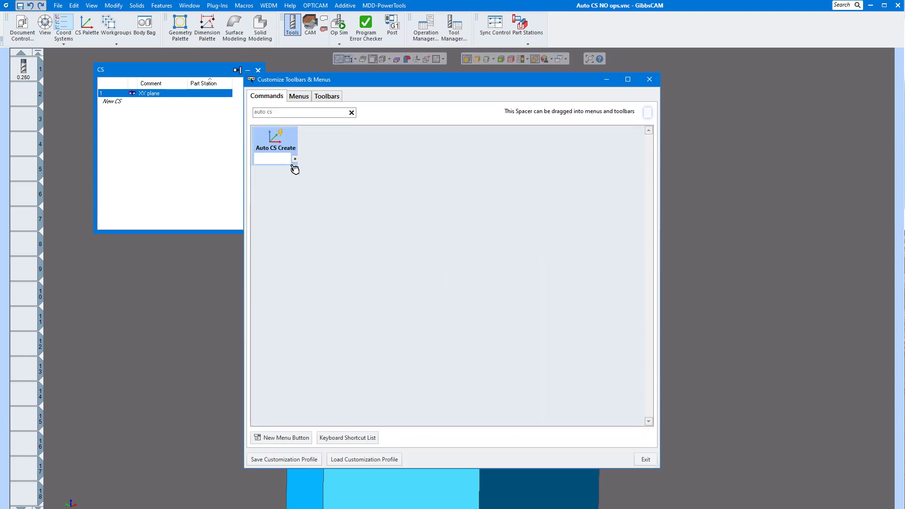
drag(294, 148, 68, 28)
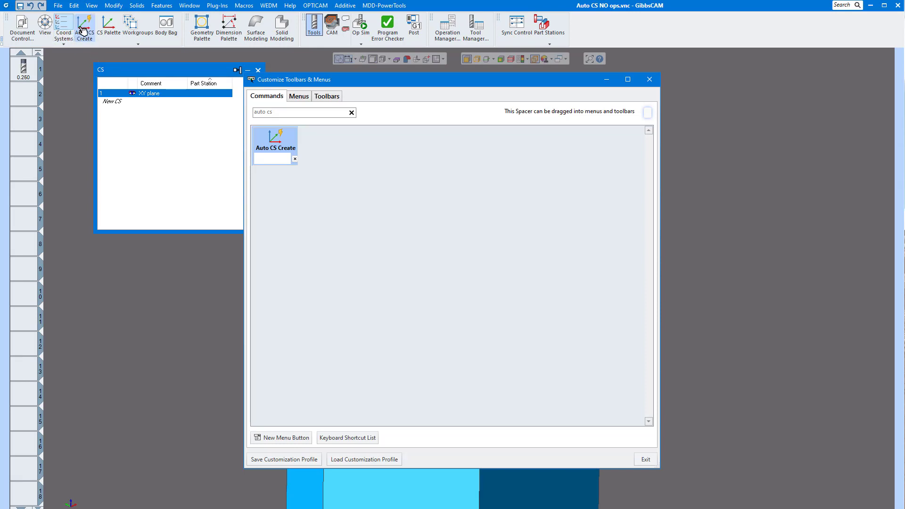
click(650, 81)
drag(191, 70, 171, 96)
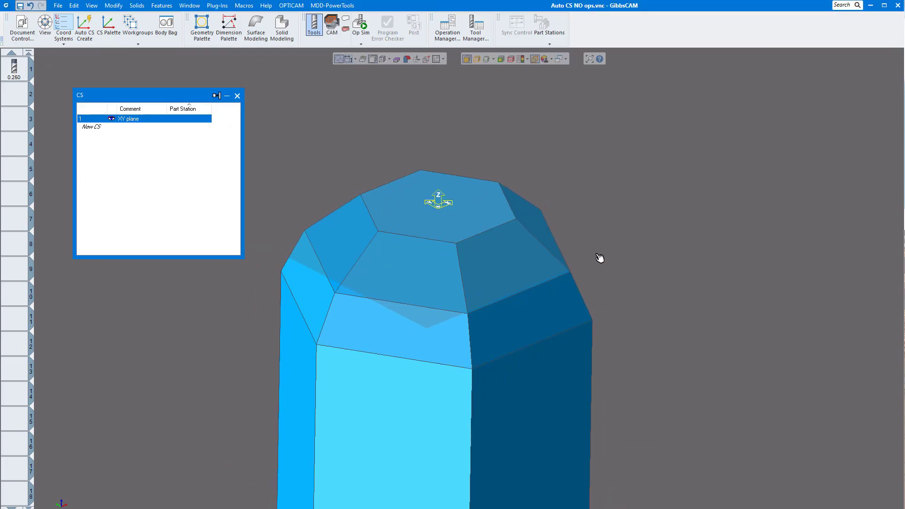
- Select the six sloped faces of the top chamfer ring
drag(600, 259, 687, 228)
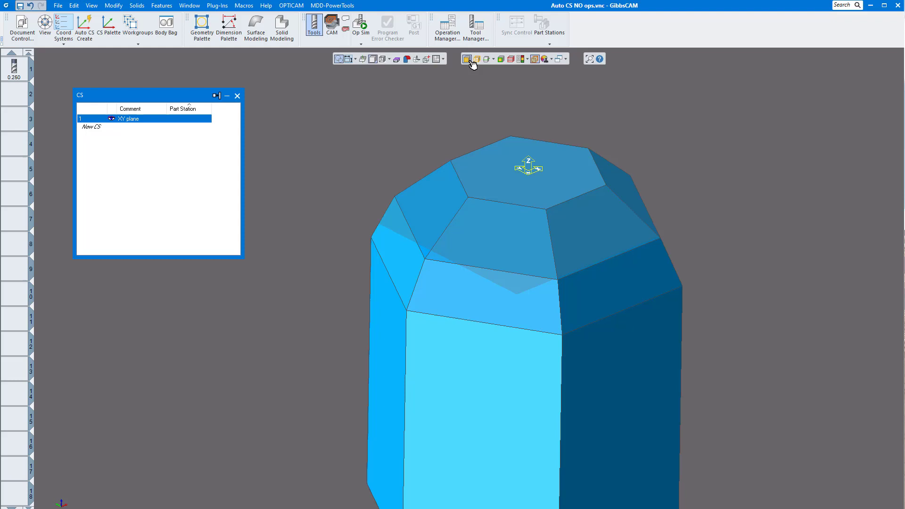
click(578, 234)
shift+click(504, 249)
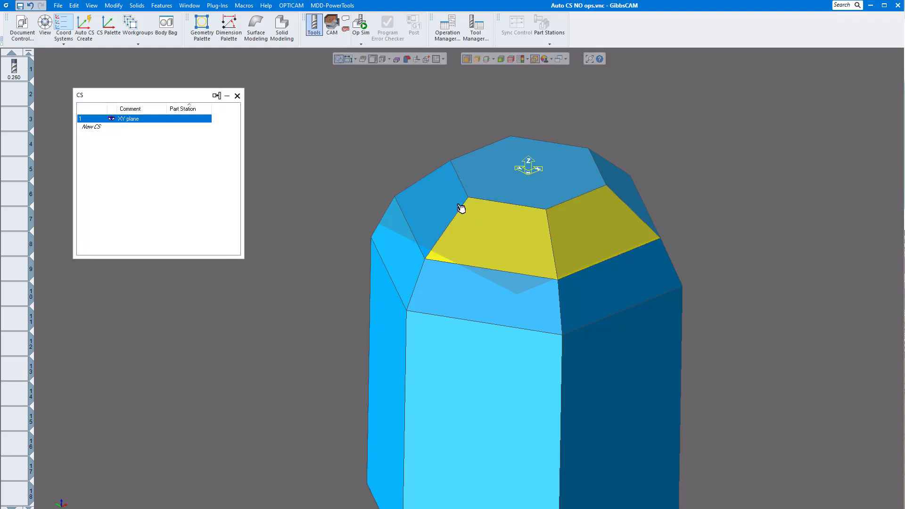
shift+click(448, 202)
middle_drag(528, 186, 510, 219)
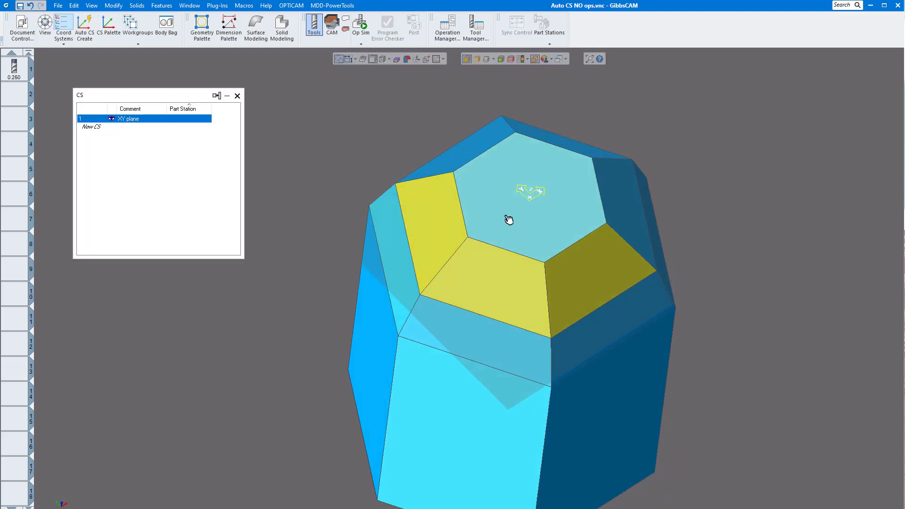
shift+click(471, 151)
shift+click(543, 138)
shift+click(625, 212)
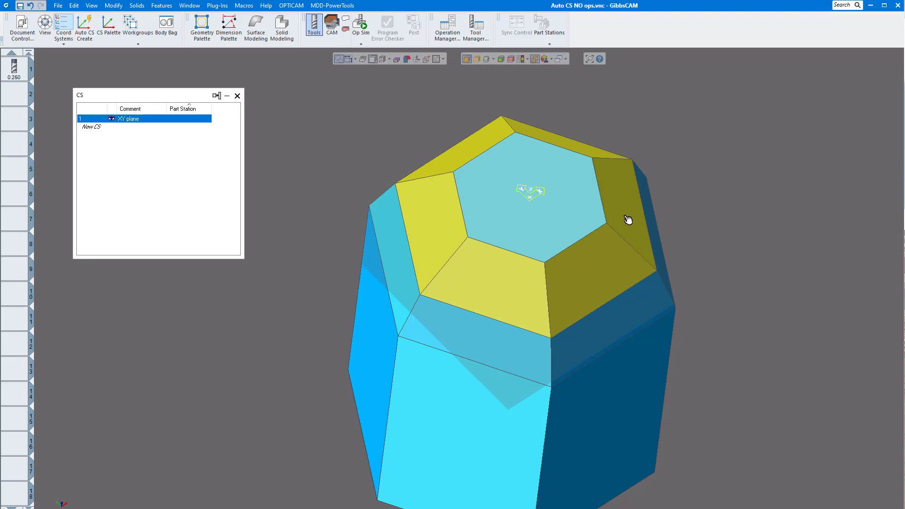
- Add the six lower band faces to the selection and return to isometric view
shift+click(614, 319)
shift+click(501, 348)
shift+click(406, 292)
middle_drag(469, 174, 416, 222)
shift+click(433, 148)
shift+click(548, 108)
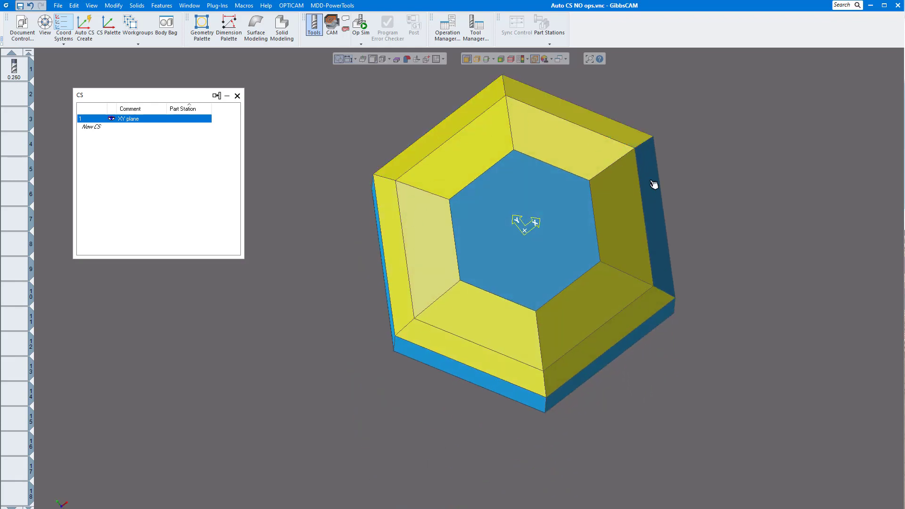
shift+click(657, 206)
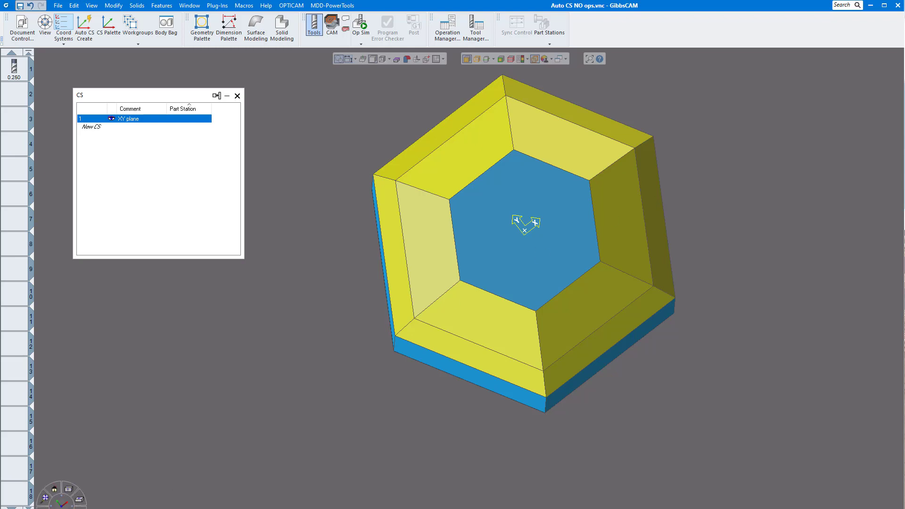
click(68, 489)
middle_drag(356, 340, 320, 281)
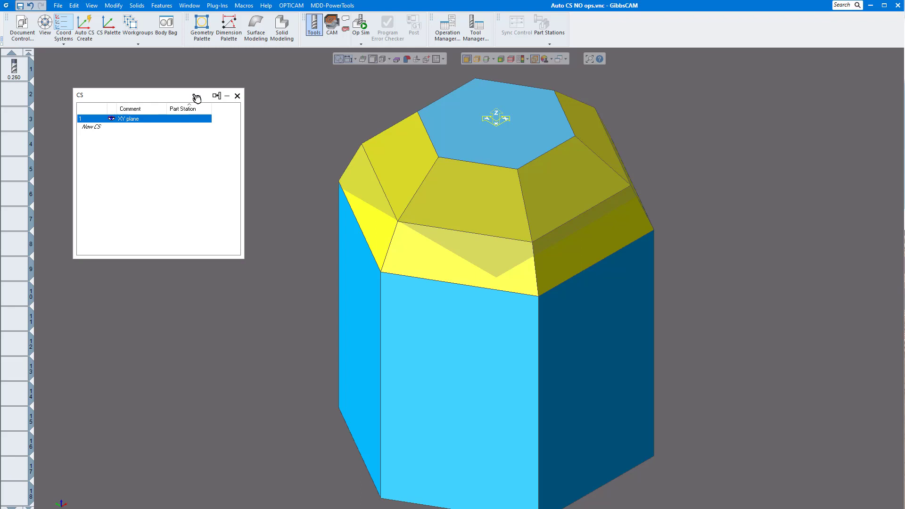
- Run Auto CS Create at part origin, producing AUTO_CS2–AUTO_CS13, then clear the face selection
click(85, 26)
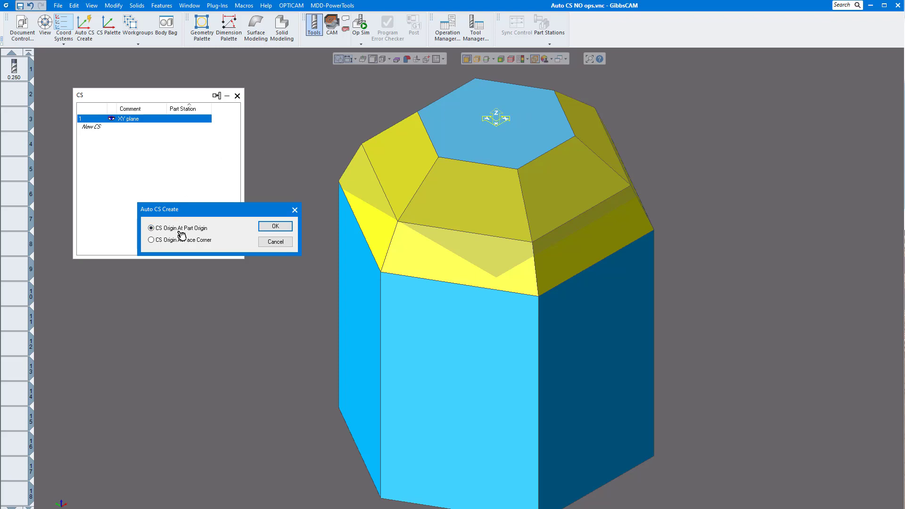
click(276, 229)
click(313, 166)
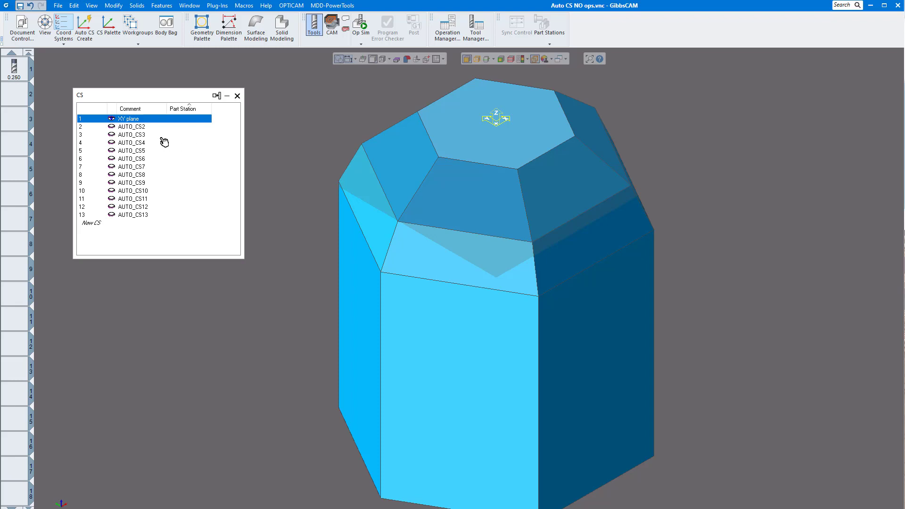
- Activate AUTO_CS2 through AUTO_CS7 in turn to see each one's face
click(138, 127)
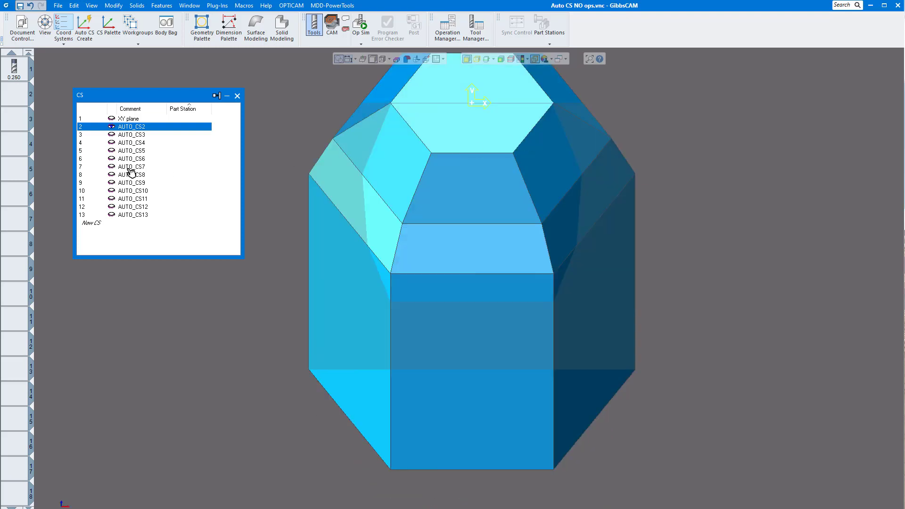
click(138, 136)
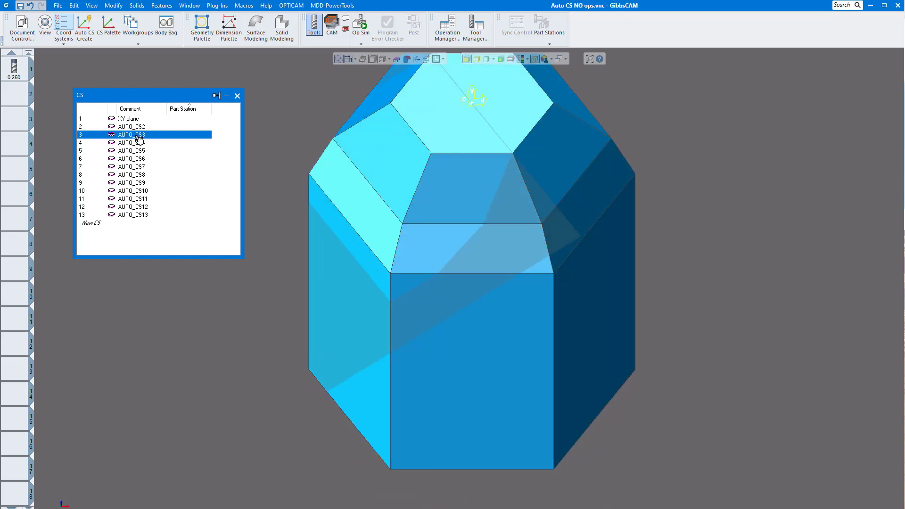
click(142, 144)
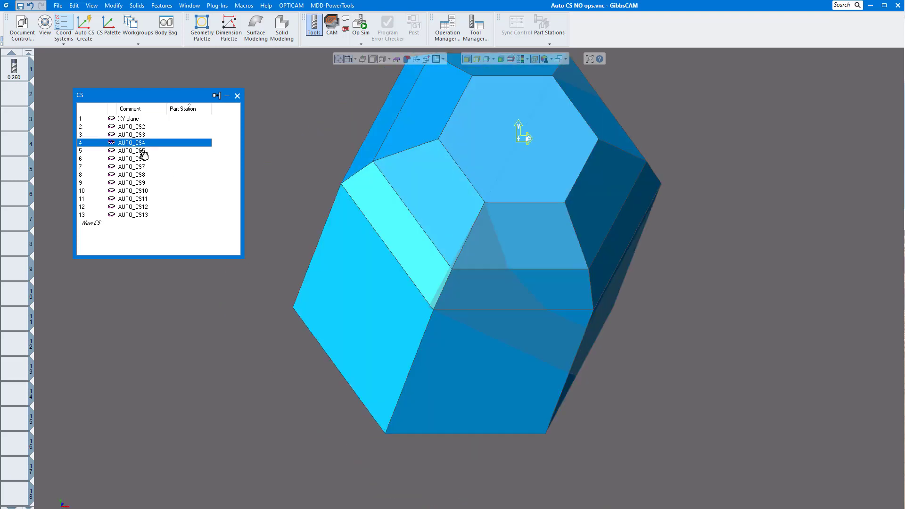
click(143, 151)
click(141, 159)
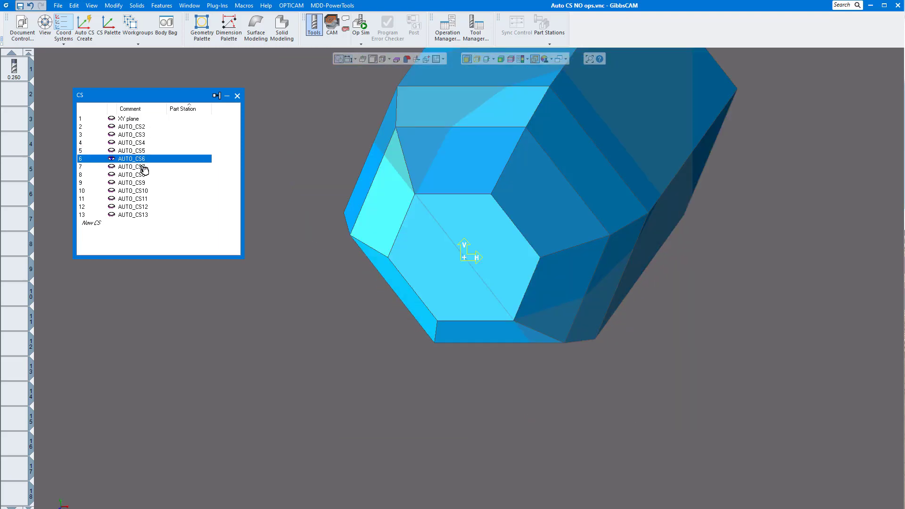
click(144, 167)
- Activate AUTO_CS8 through AUTO_CS13 in turn, then restore the isometric view
click(145, 175)
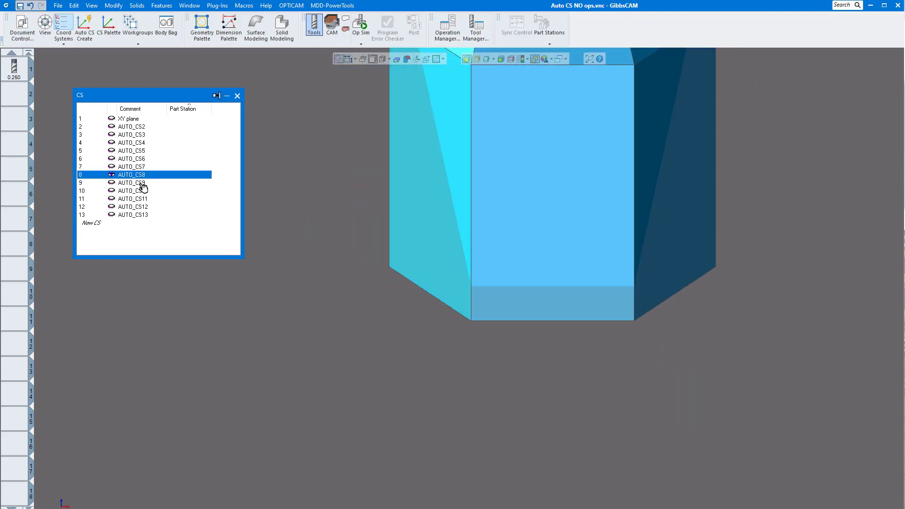
click(143, 184)
click(143, 192)
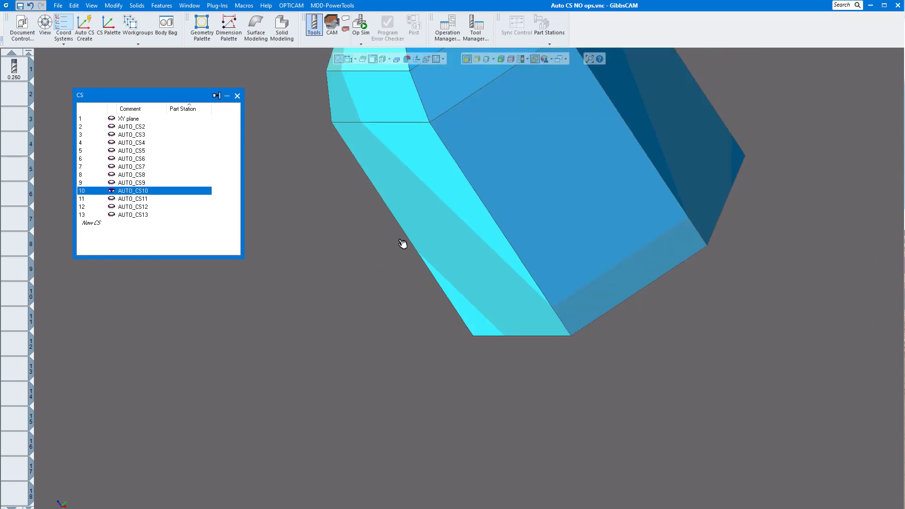
click(140, 199)
click(137, 207)
click(138, 215)
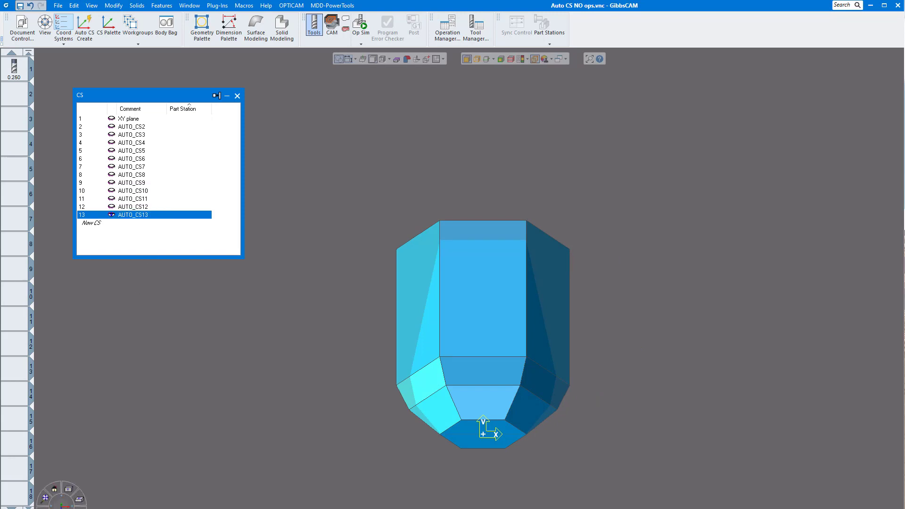
click(46, 497)
scroll(293, 320, up, 5)
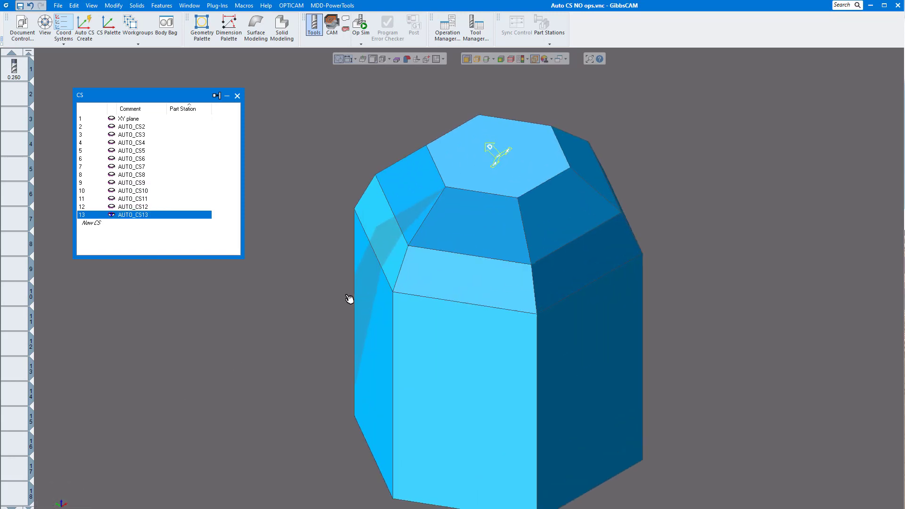
- Rename AUTO_CS2's comment to FRONT FACE in the CS Palette
click(138, 127)
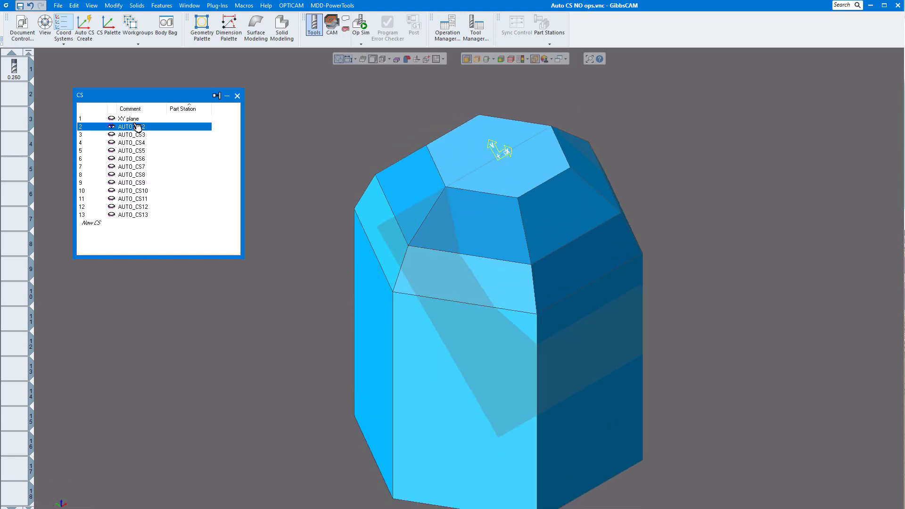
click(137, 127)
text(fron)
key(Caps_Lock)
key(BackSpace)
key(BackSpace)
key(BackSpace)
key(BackSpace)
text(FR)
drag(154, 128, 95, 123)
text(FRO)
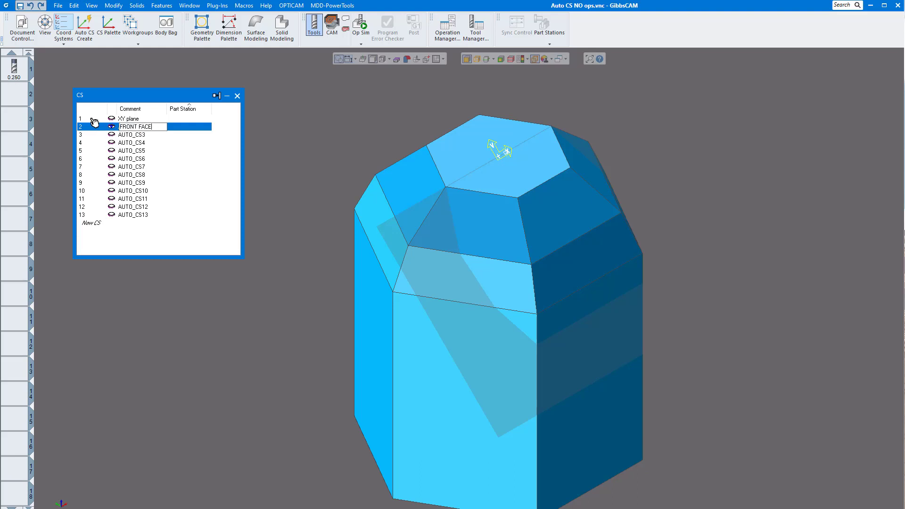
click(304, 137)
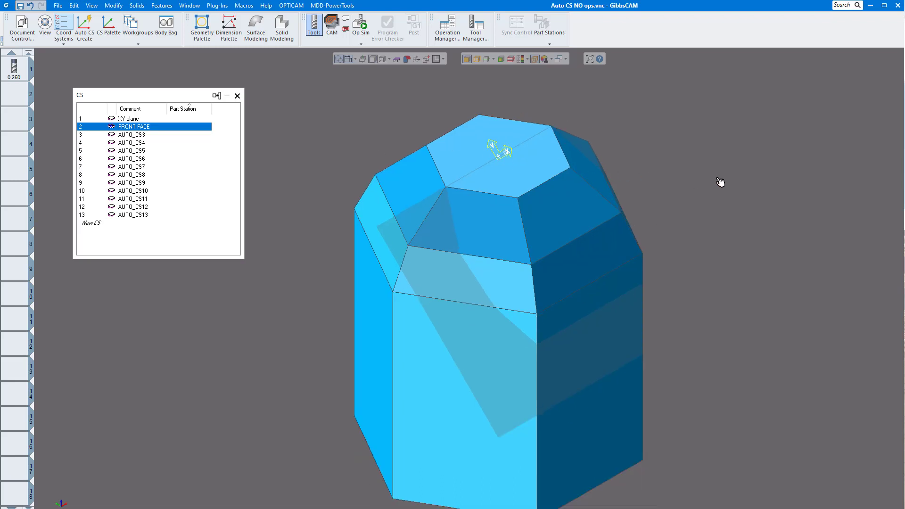
drag(721, 182, 689, 174)
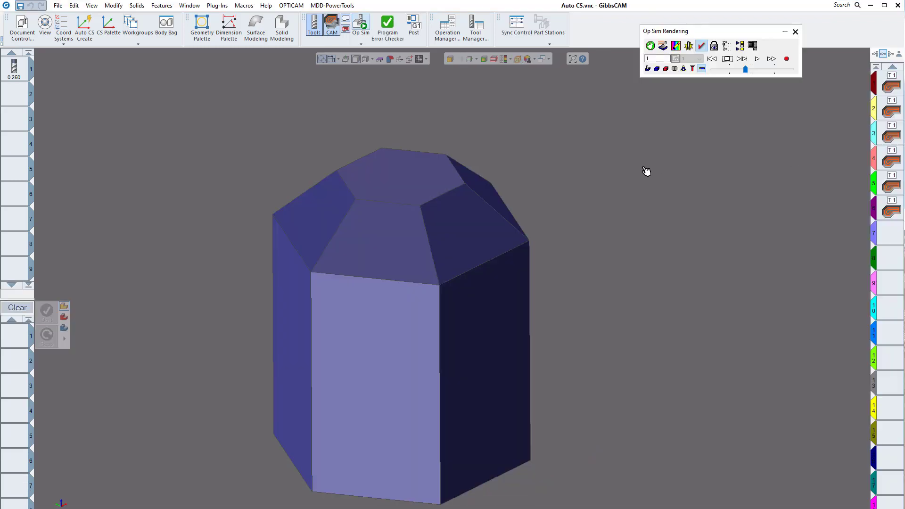
- Load operation 1 for editing and close the Op Sim Rendering view
scroll(643, 172, up, 1)
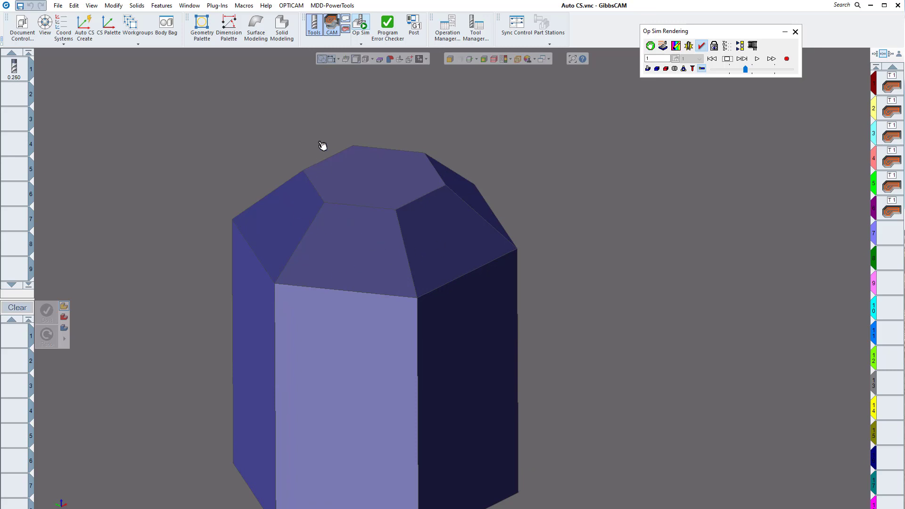
scroll(587, 203, down, 1)
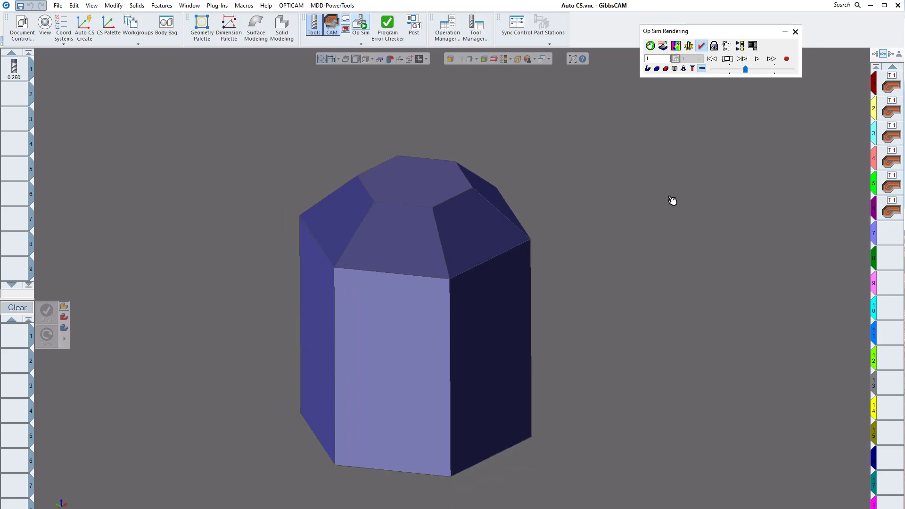
double_click(897, 87)
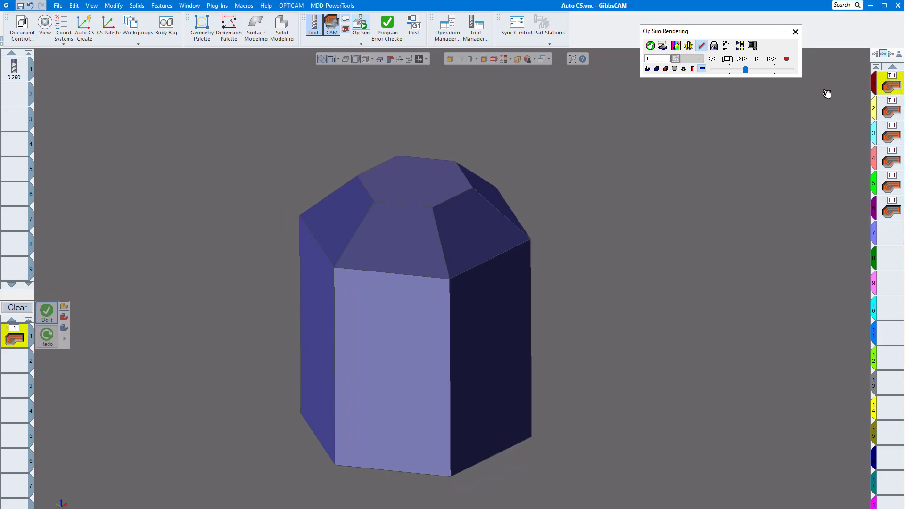
click(796, 32)
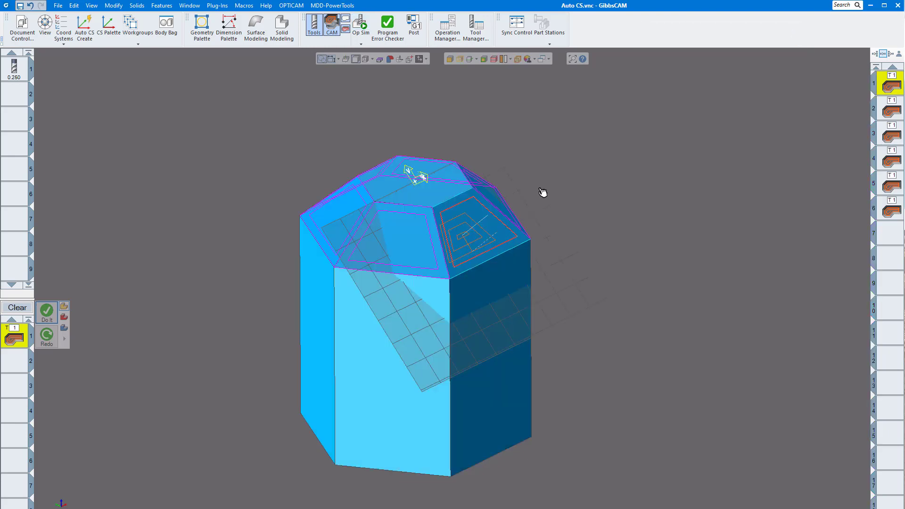
- Activate the pocket face's coordinate system in the CS Palette, then close the palette
scroll(542, 194, up, 1)
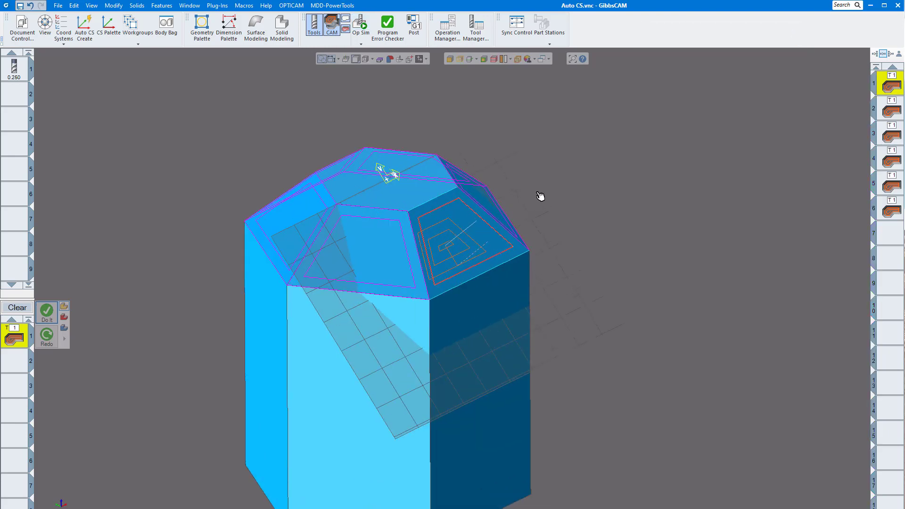
click(66, 29)
click(120, 136)
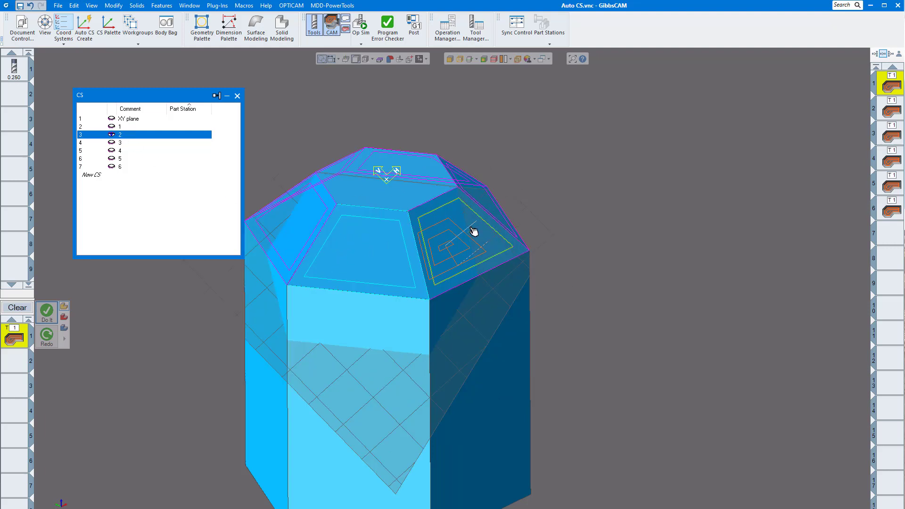
click(238, 96)
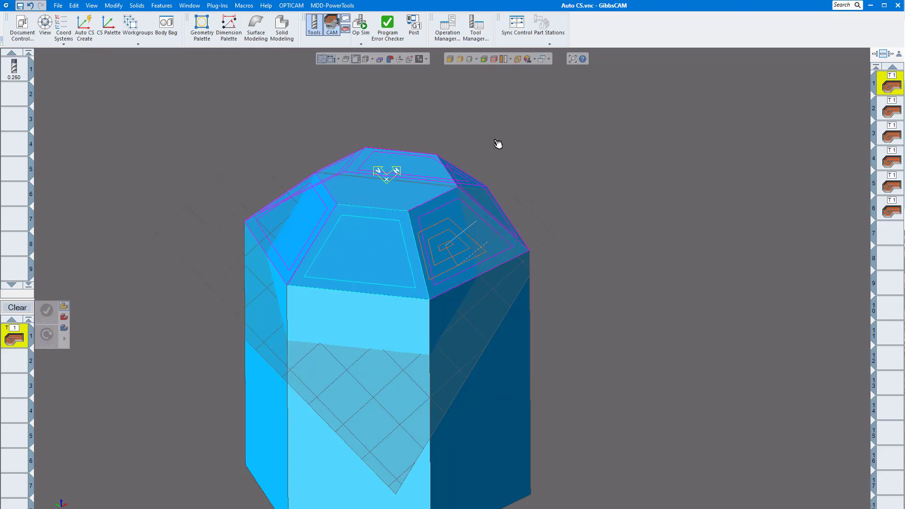
- Run Op Sim to the end and rotate the view to inspect the cut pockets
click(361, 23)
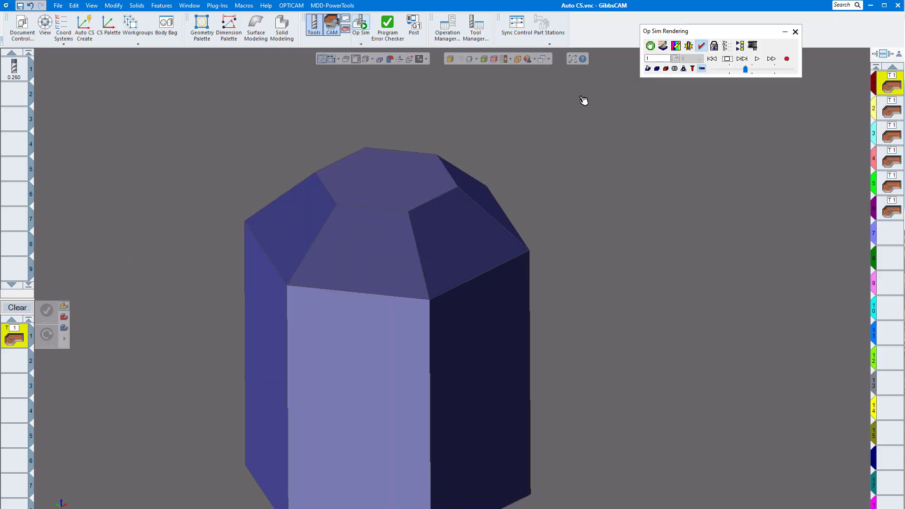
click(758, 59)
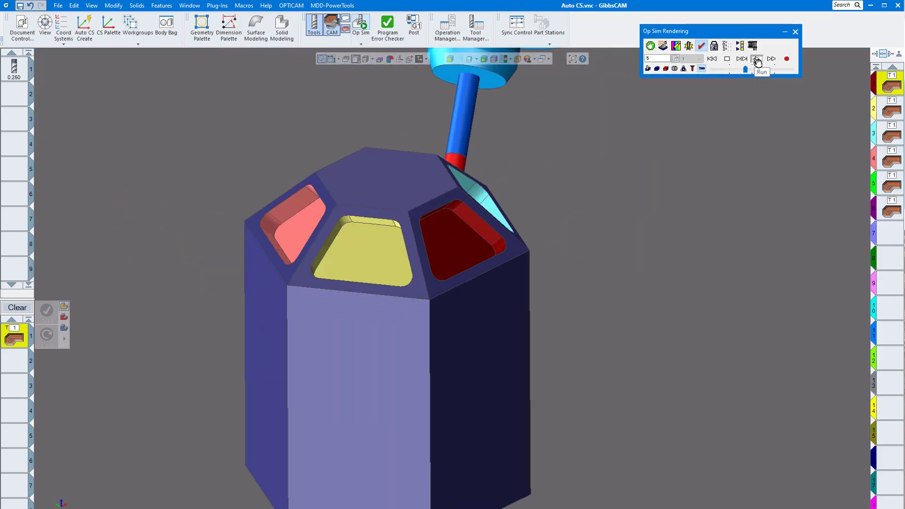
drag(614, 178, 585, 170)
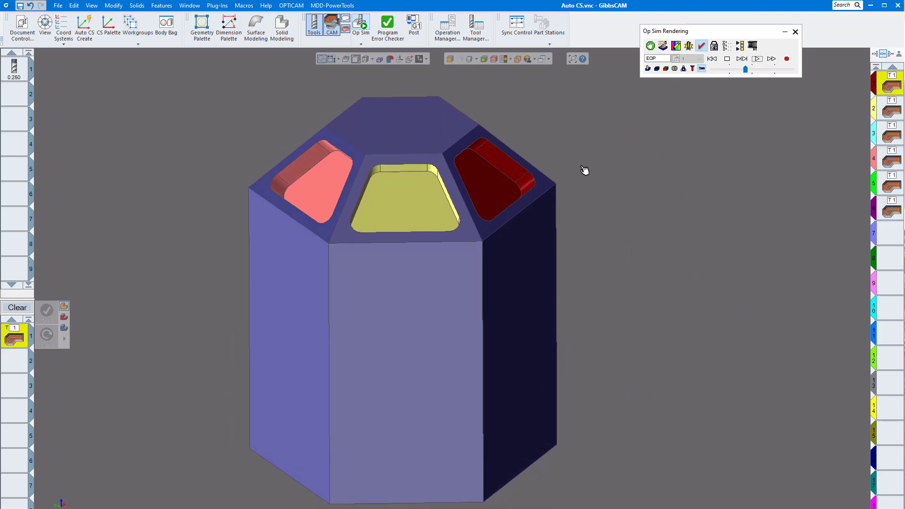